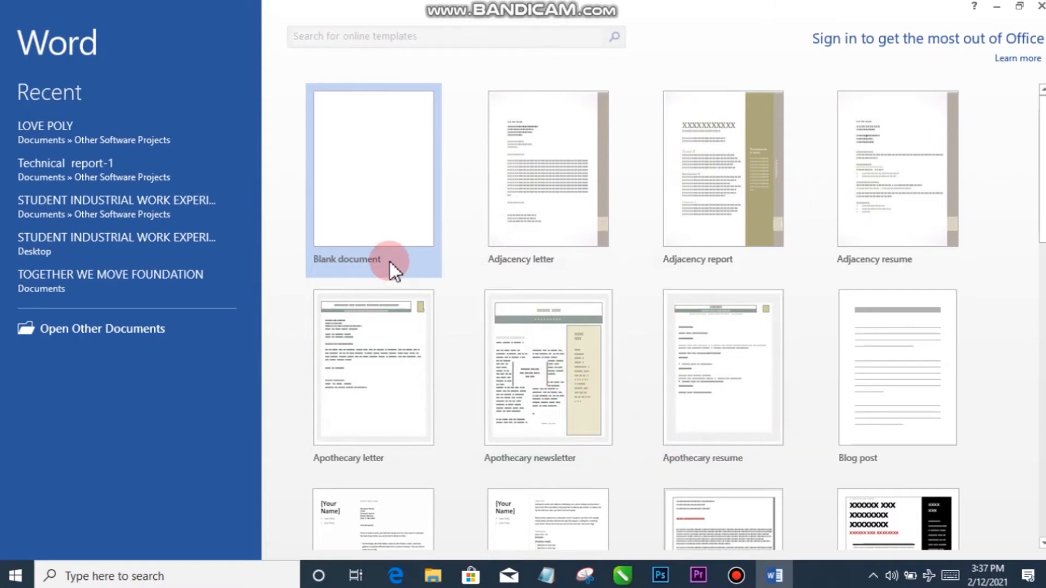
Create a new blank document.
{"action": "left_click", "coordinate": [385, 230]}
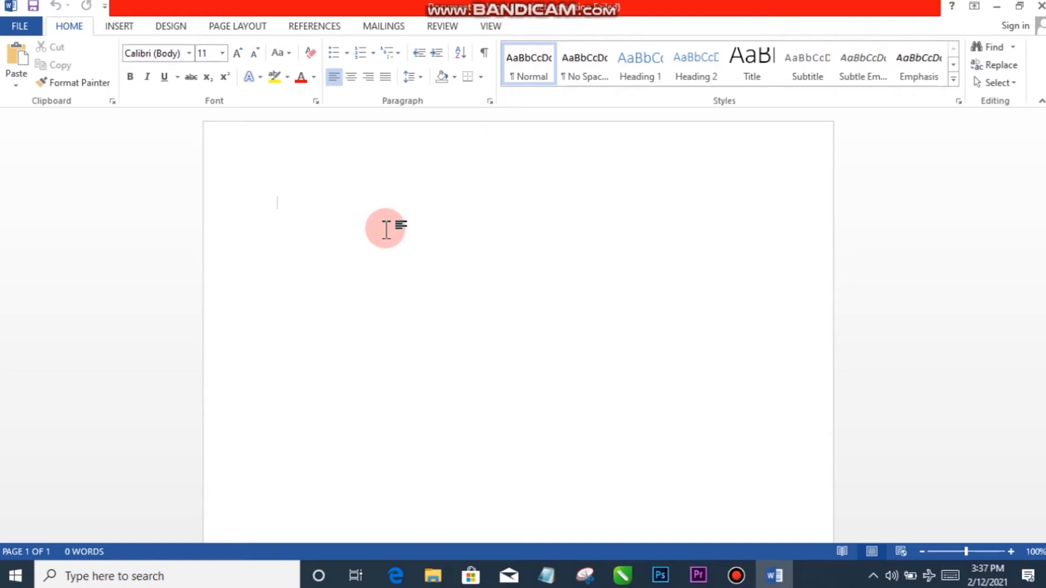
Examine the recent documents available to open and the templates offered for new documents.
{"action": "left_click", "coordinate": [7, 26]}
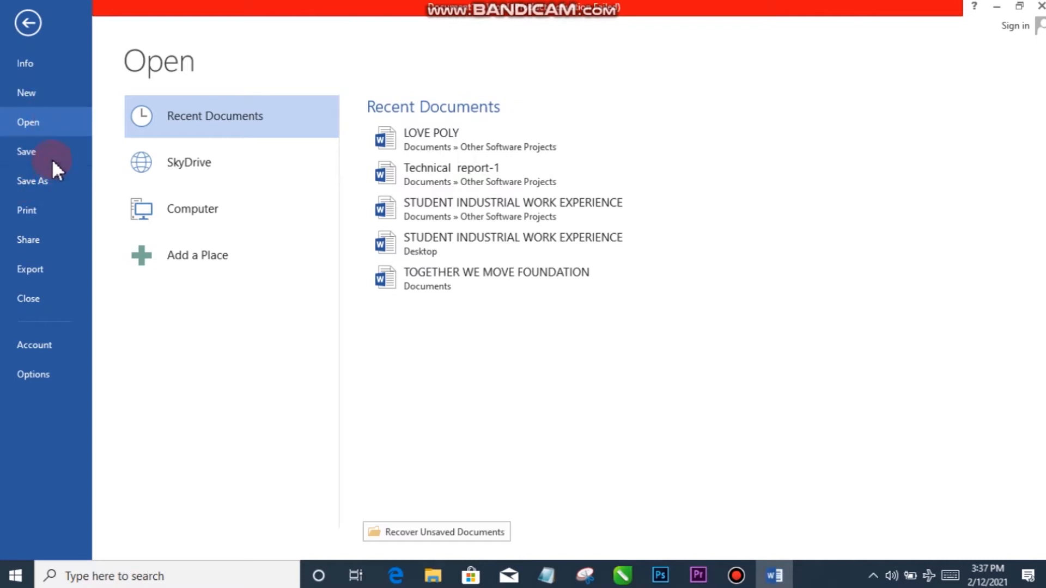
{"action": "left_click", "coordinate": [53, 120]}
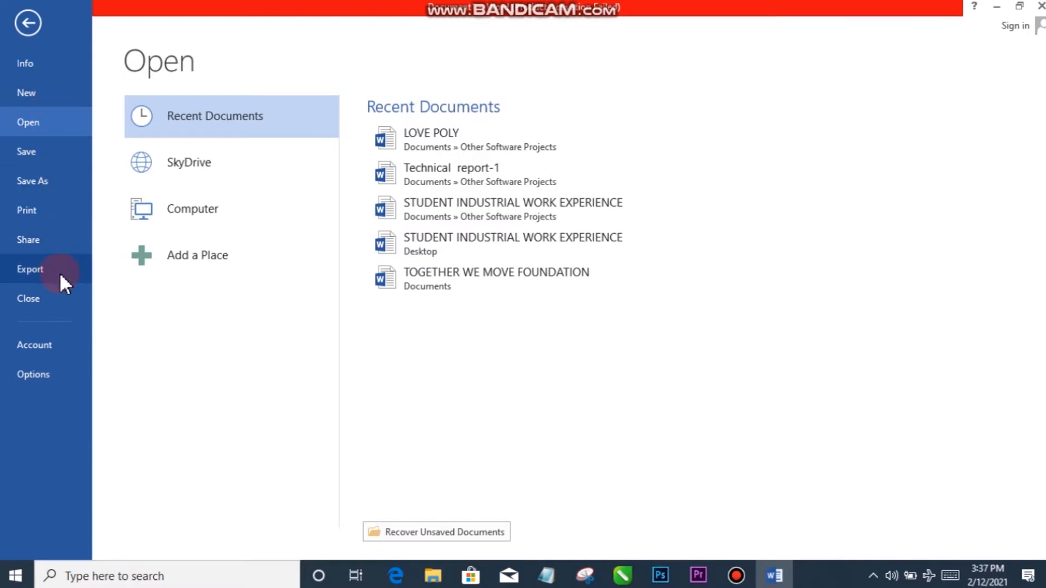
{"action": "left_click", "coordinate": [48, 94]}
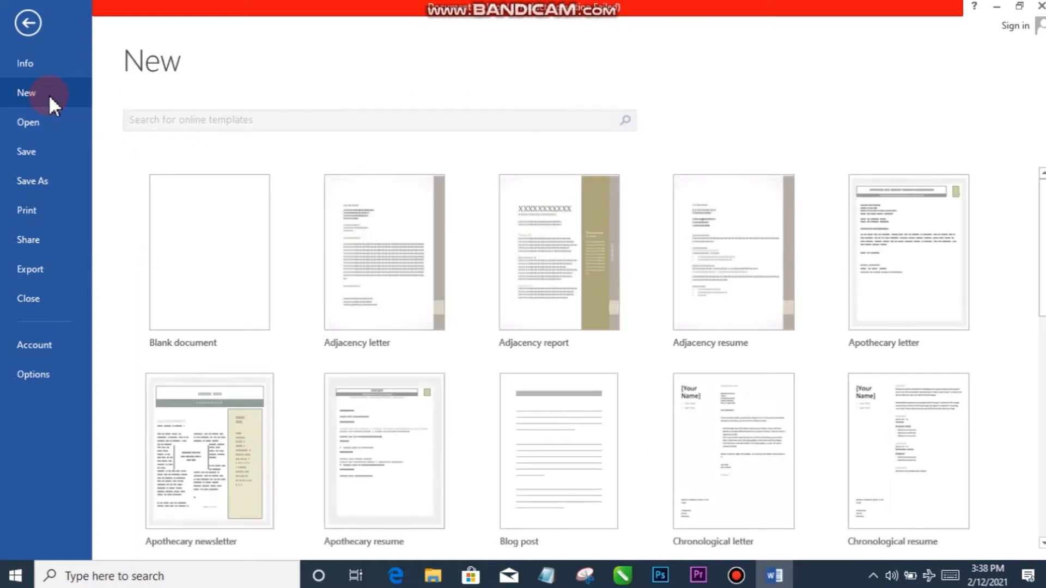
{"action": "left_click", "coordinate": [192, 200]}
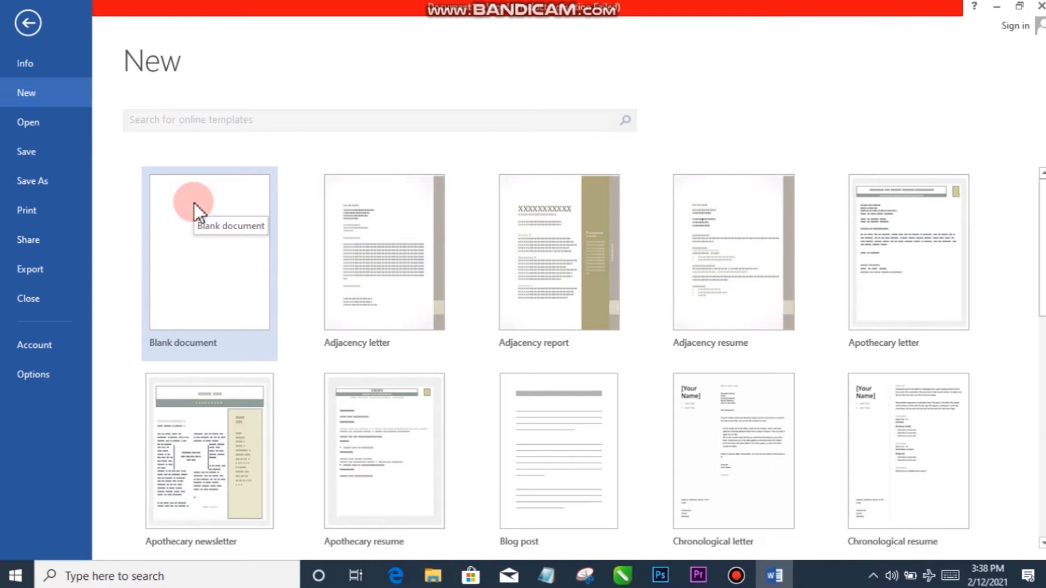
{"action": "left_click", "coordinate": [57, 130]}
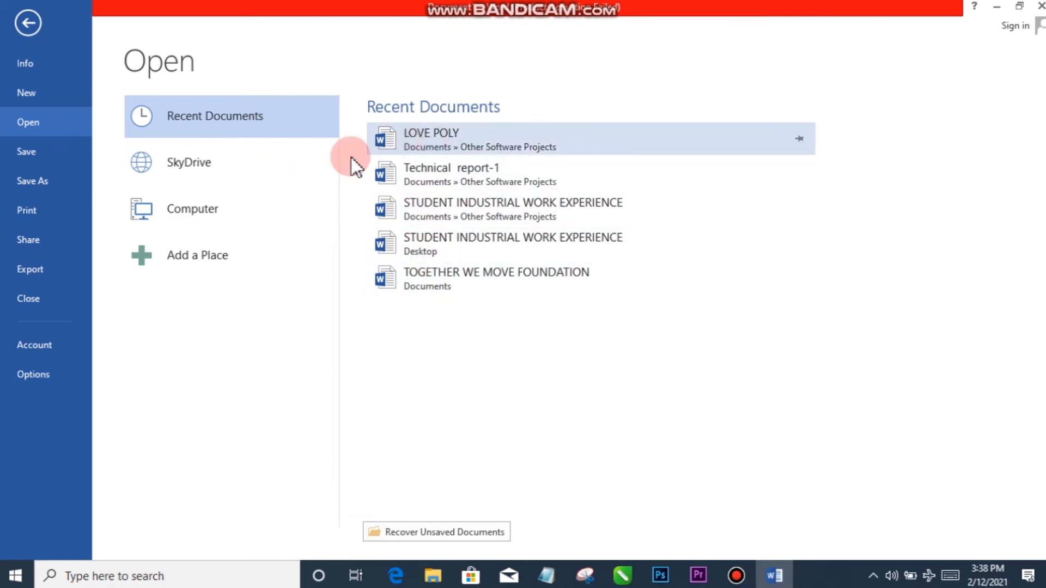
Set the number of copies to 8 in the document's print settings.
{"action": "left_click", "coordinate": [61, 203]}
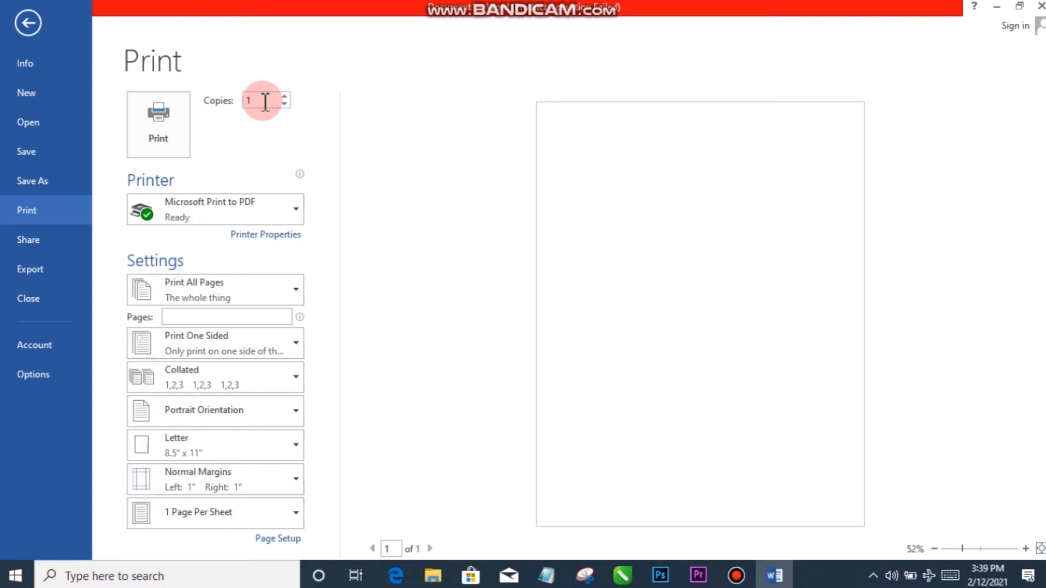
{"action": "left_click", "coordinate": [284, 96]}
{"action": "left_click", "coordinate": [285, 96]}
{"action": "left_click", "coordinate": [285, 96]}
{"action": "left_click", "coordinate": [284, 96]}
{"action": "left_click", "coordinate": [284, 96]}
{"action": "left_click", "coordinate": [284, 95]}
{"action": "left_click", "coordinate": [155, 119]}
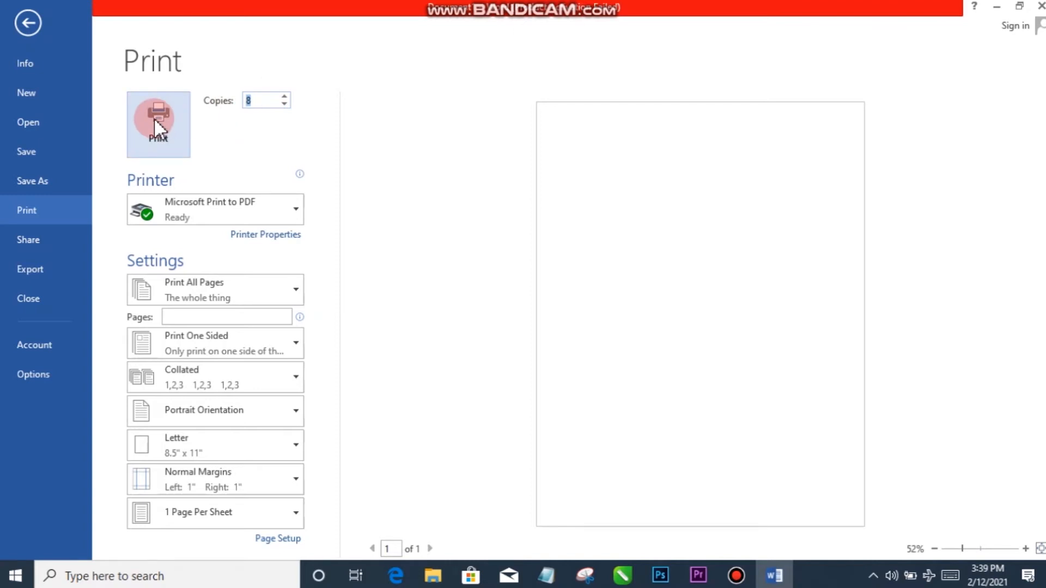
Examine the document's sharing and export options, and return to the blank page.
{"action": "left_click", "coordinate": [47, 239]}
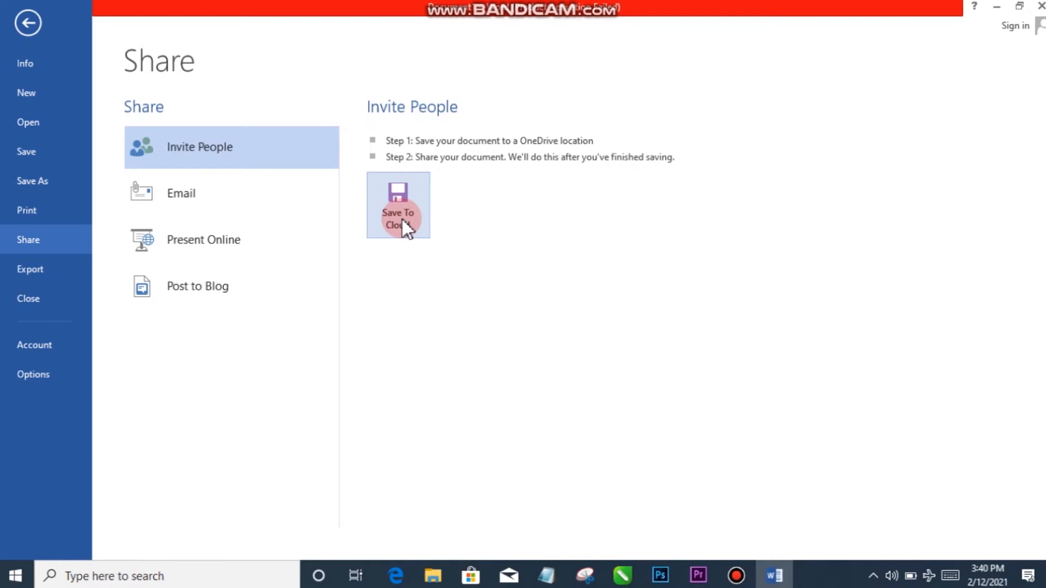
{"action": "left_click", "coordinate": [36, 279]}
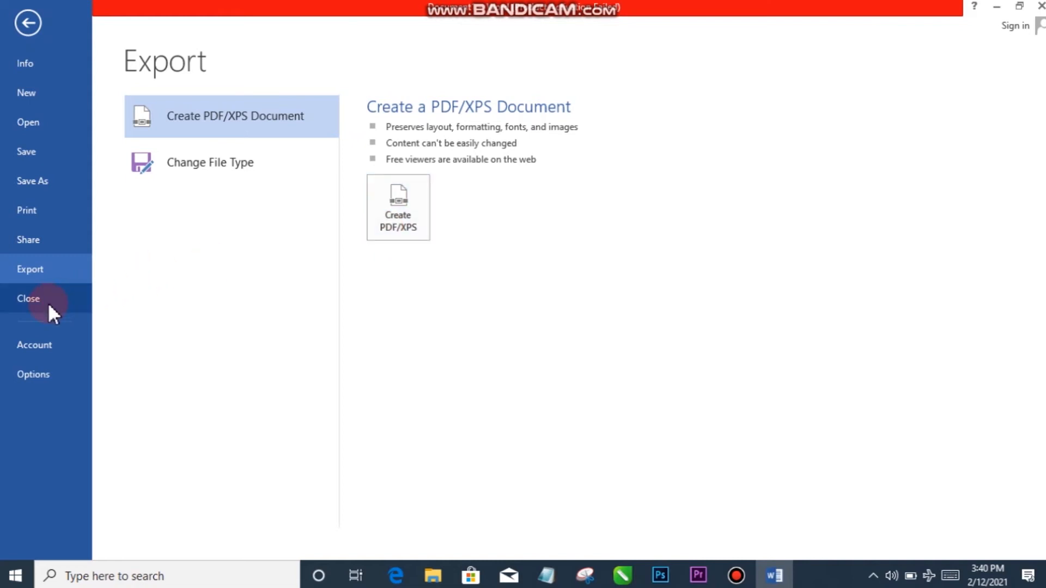
{"action": "left_click", "coordinate": [33, 21]}
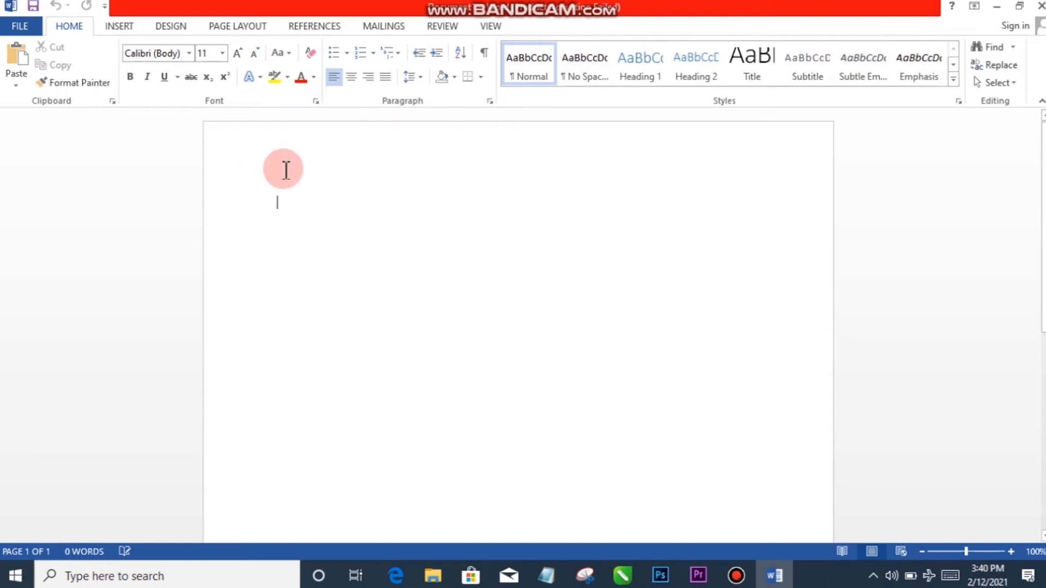
Enter the right-aligned sentence "Dandalin ilimi wani shafine da zai dinga koya muna ilimin kimiya da fasaha cikin sauki".
{"action": "type", "text": "Dandalin ilimi wani shafine da zai dinga koya muna ilimin kimiya da fasaha cikin sauki"}
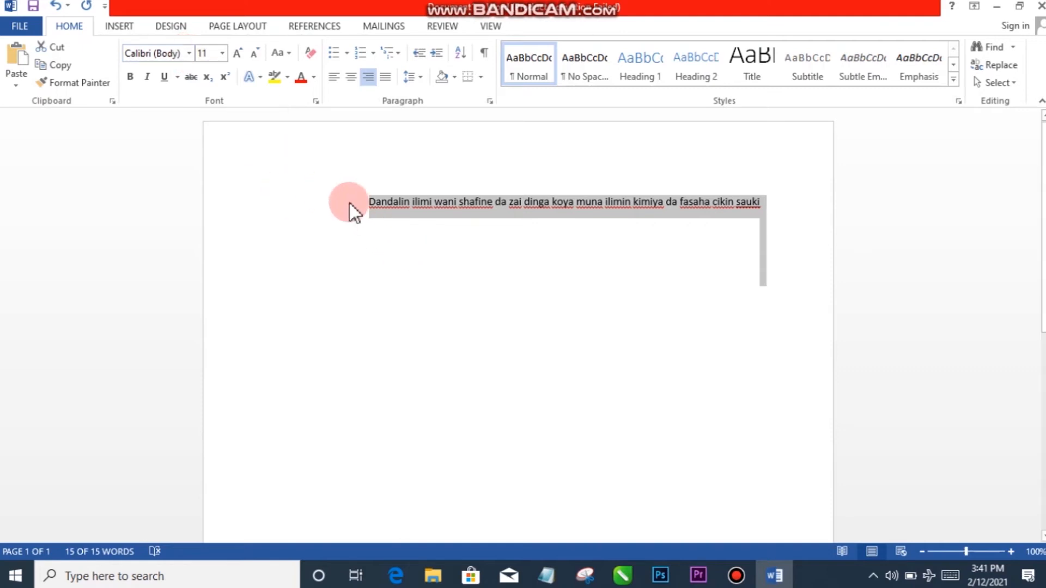
Change the font of the whole sentence to Castellar.
{"action": "left_click", "coordinate": [394, 234]}
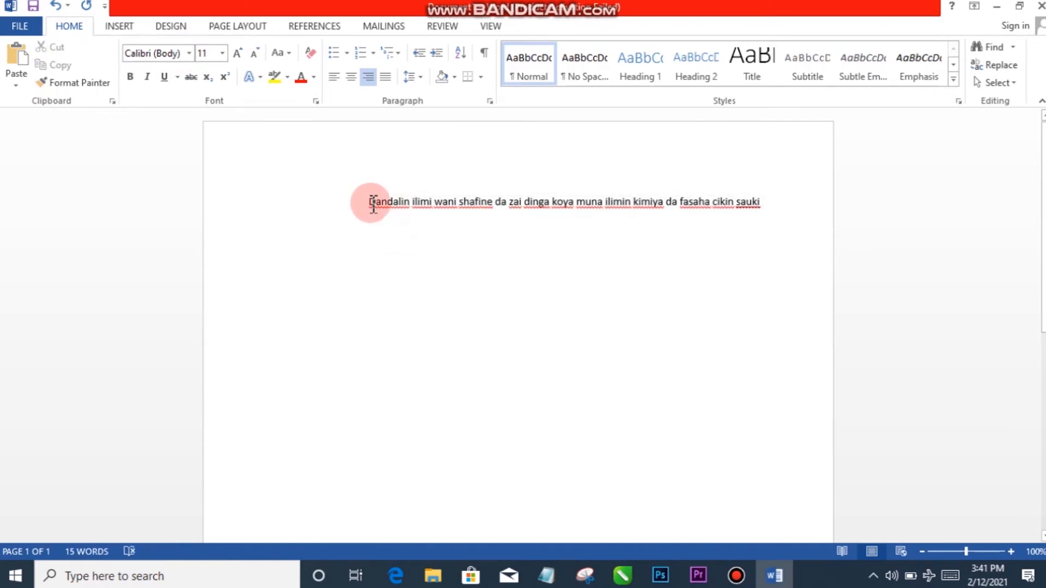
{"action": "left_click_drag", "start_coordinate": [369, 205], "coordinate": [605, 239]}
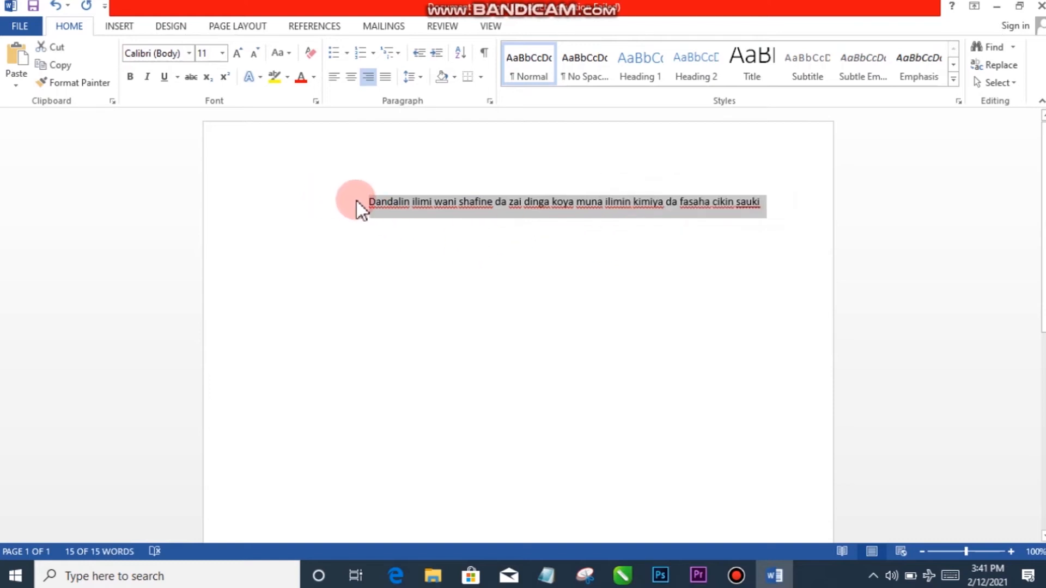
{"action": "left_click", "coordinate": [256, 214]}
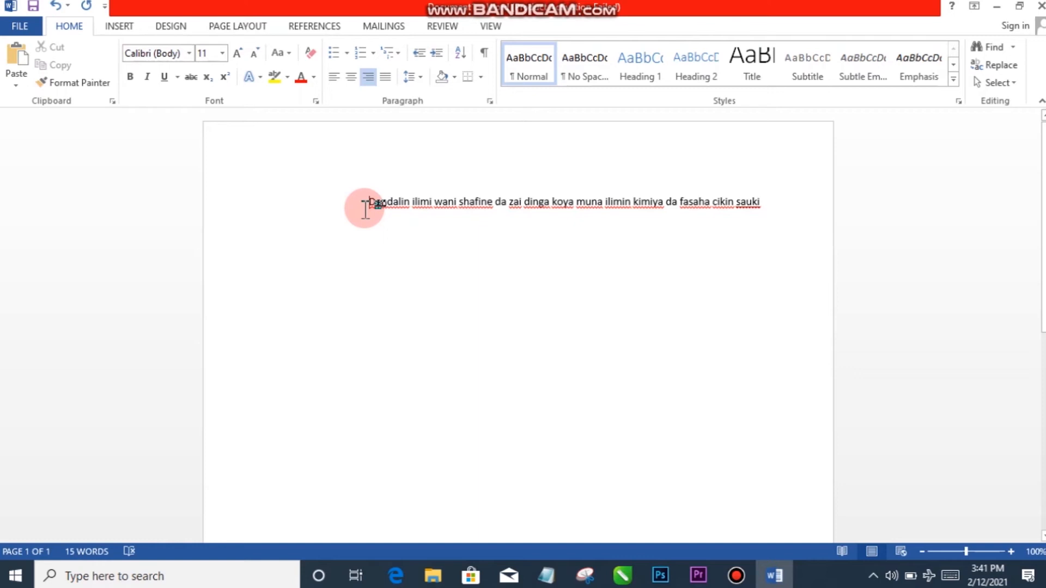
{"action": "left_click_drag", "start_coordinate": [365, 209], "coordinate": [735, 228]}
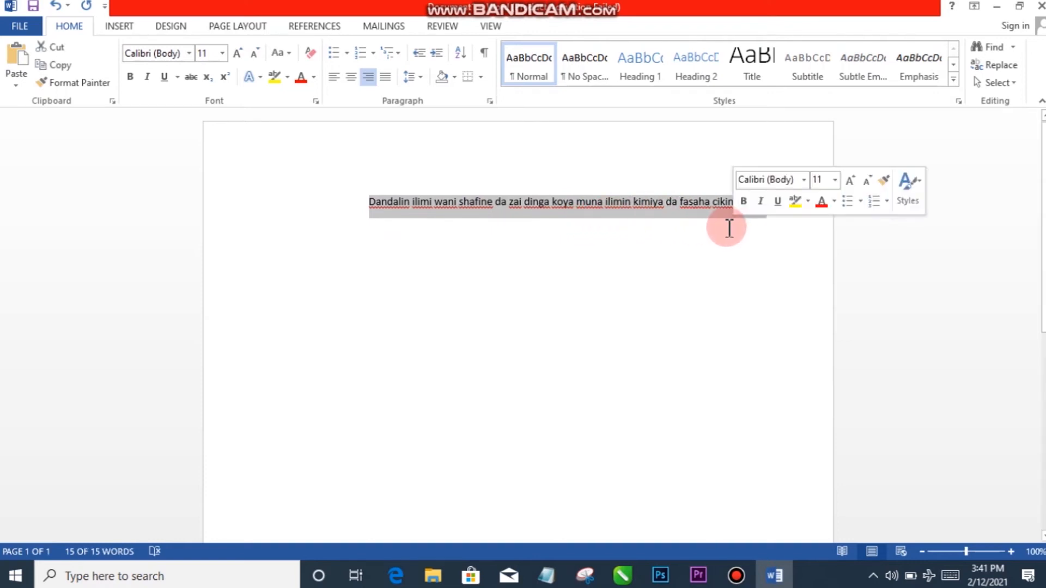
{"action": "left_click", "coordinate": [189, 53]}
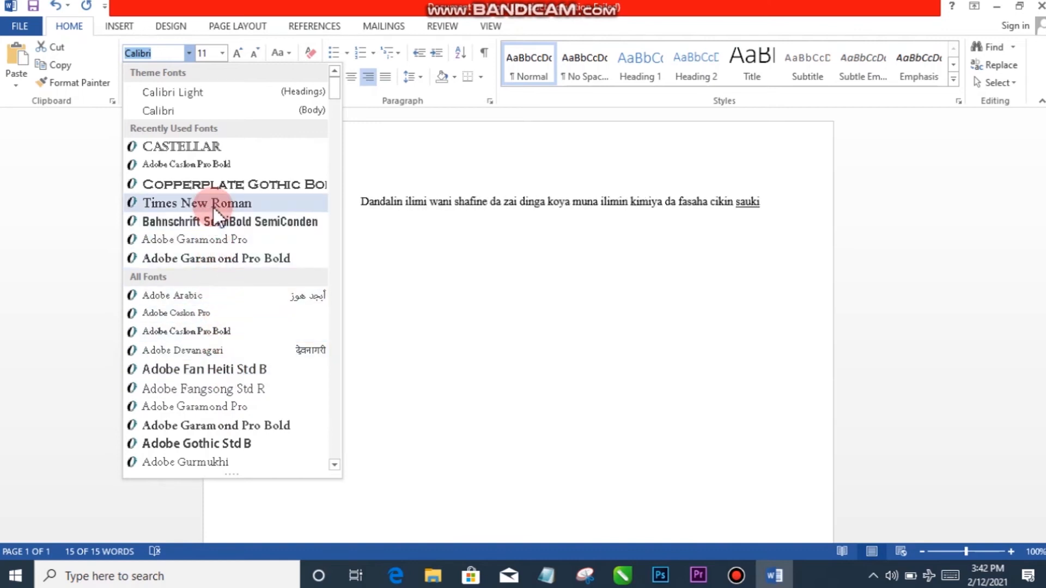
{"action": "left_click", "coordinate": [210, 148]}
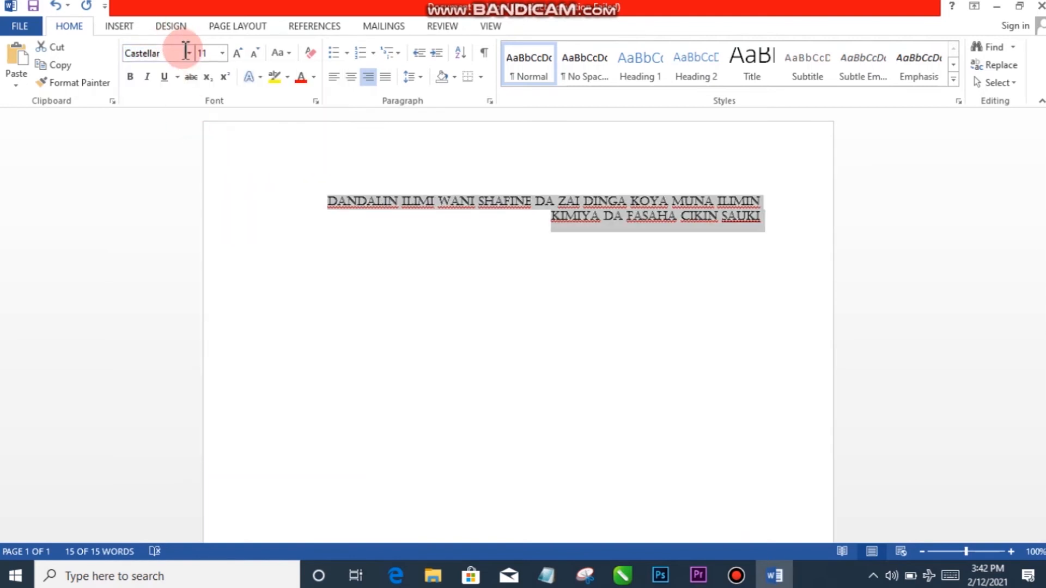
Set the font size of the sentence's first letter, D, to 48.
{"action": "left_click", "coordinate": [222, 53]}
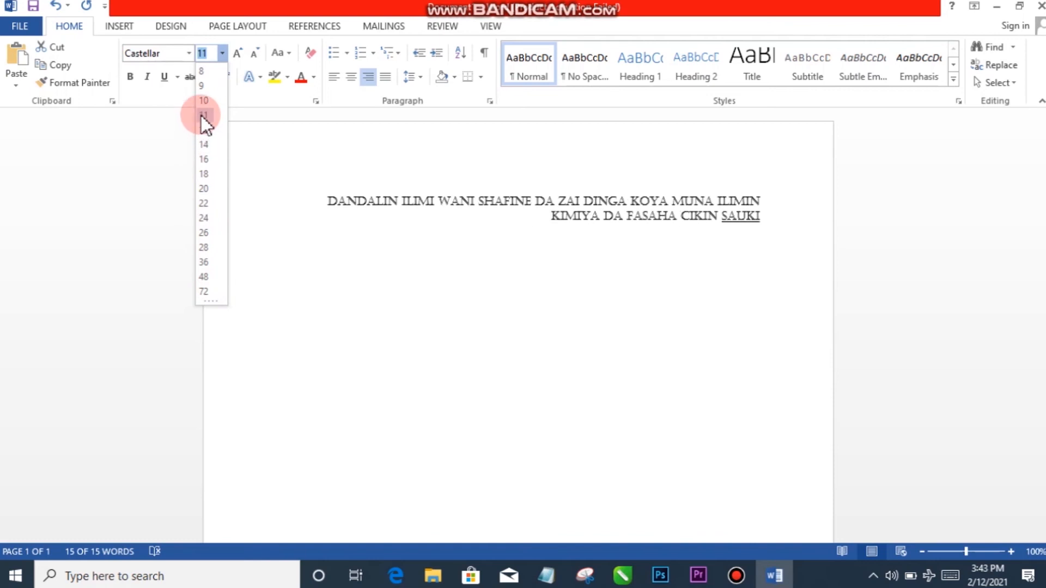
{"action": "left_click", "coordinate": [335, 228]}
{"action": "left_click", "coordinate": [325, 199]}
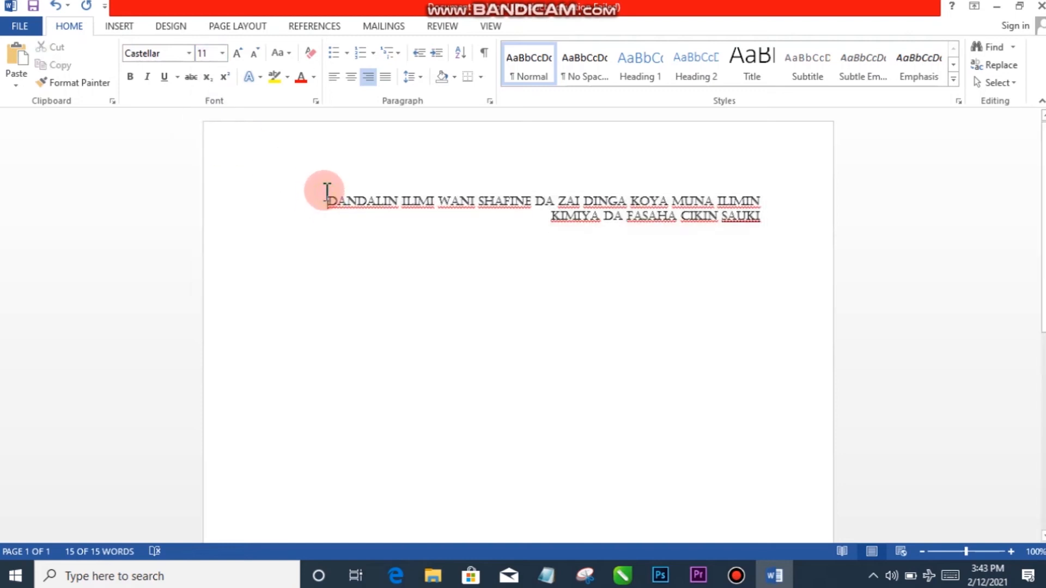
{"action": "left_click_drag", "start_coordinate": [323, 203], "coordinate": [337, 202]}
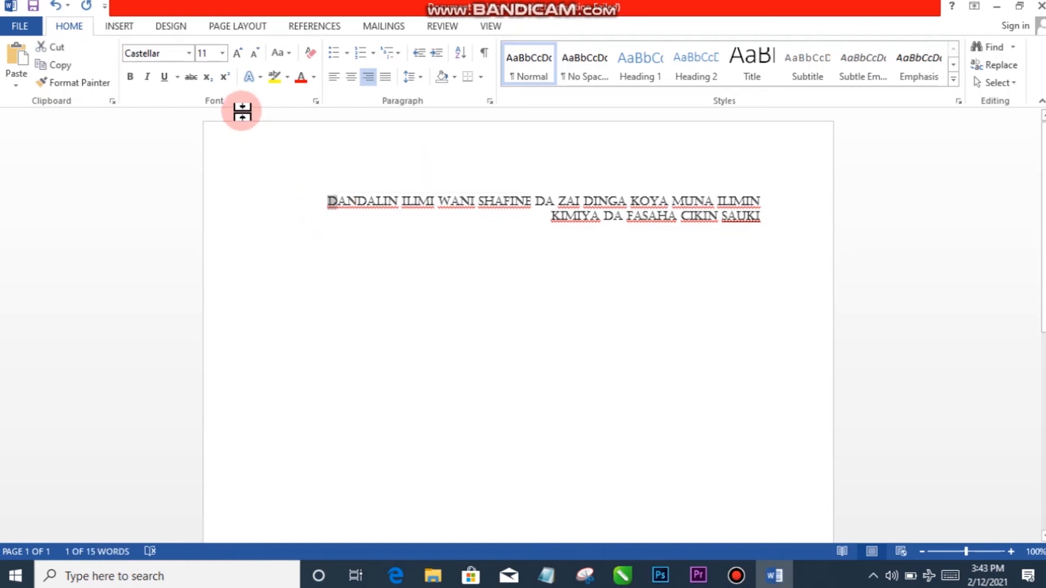
{"action": "left_click", "coordinate": [305, 204]}
{"action": "mouse_move", "coordinate": [332, 204]}
{"action": "left_mouse_down"}
{"action": "mouse_move", "coordinate": [321, 204]}
{"action": "mouse_move", "coordinate": [336, 203]}
{"action": "left_mouse_up"}
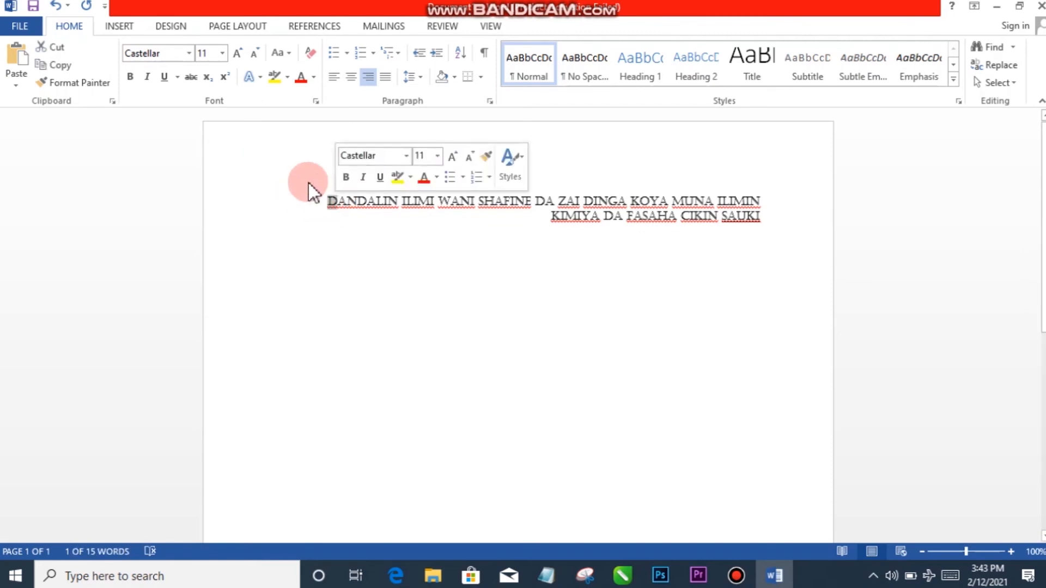
{"action": "left_click", "coordinate": [221, 54]}
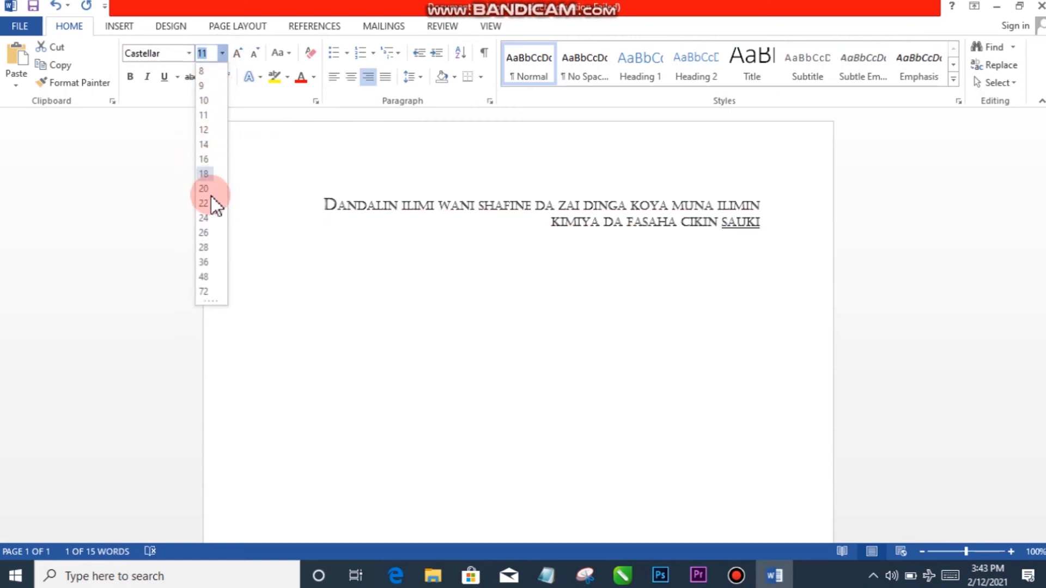
{"action": "left_click", "coordinate": [207, 276]}
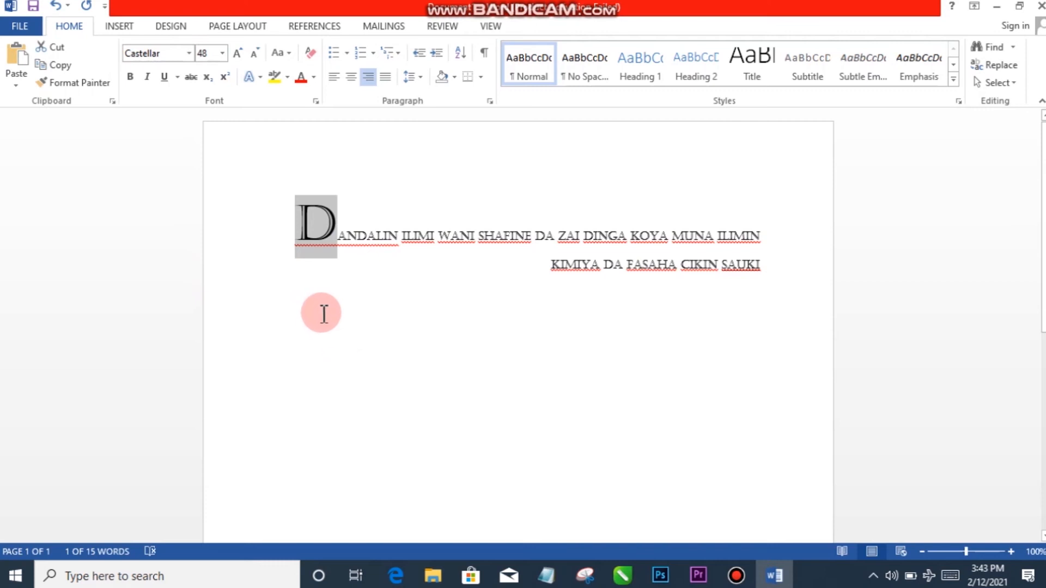
Make the enlarged first letter D bold, italic and underlined.
{"action": "left_click", "coordinate": [132, 81]}
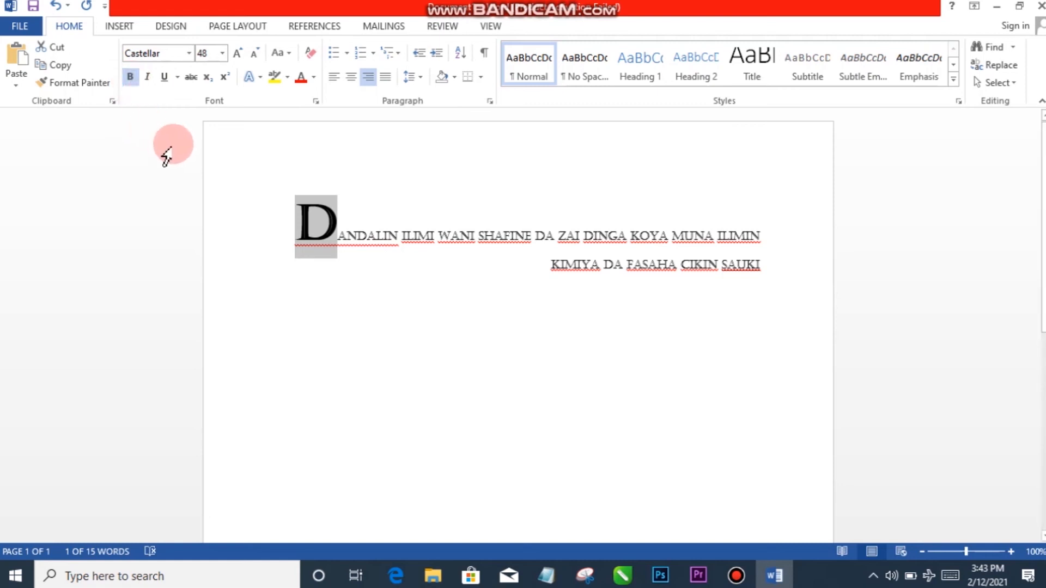
{"action": "left_click", "coordinate": [149, 84]}
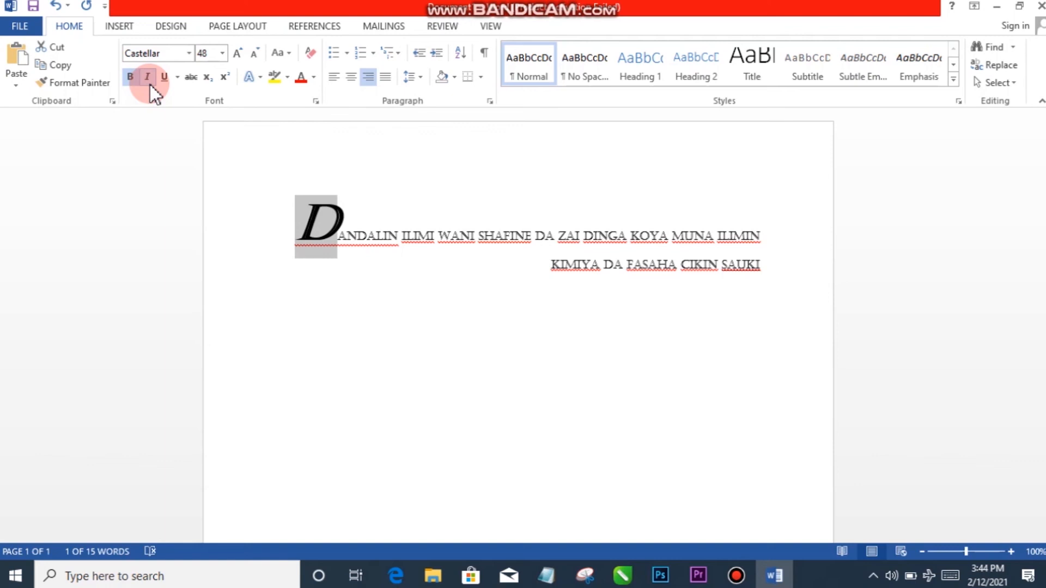
{"action": "left_click", "coordinate": [149, 84]}
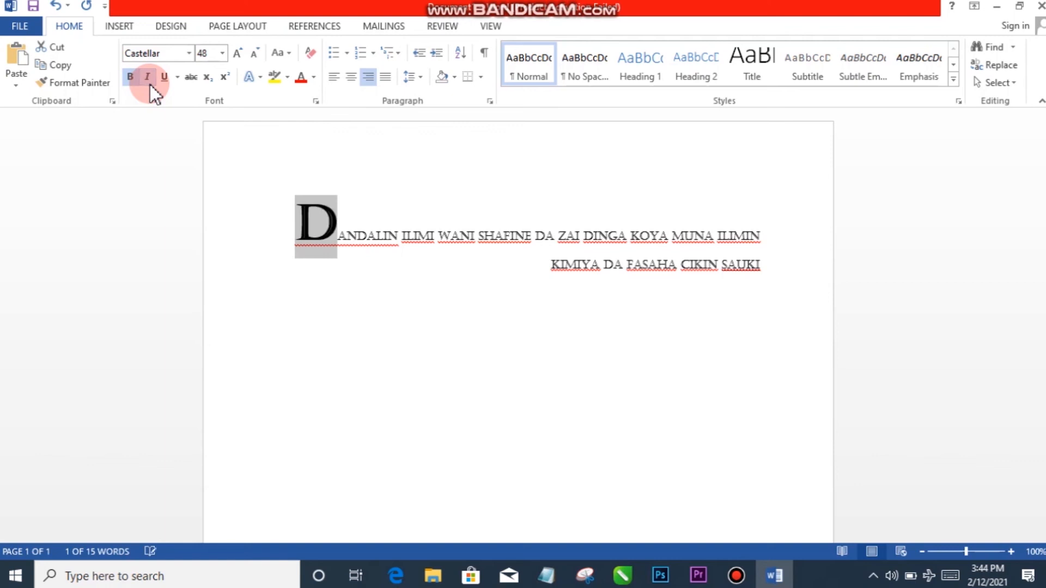
{"action": "left_click", "coordinate": [149, 84]}
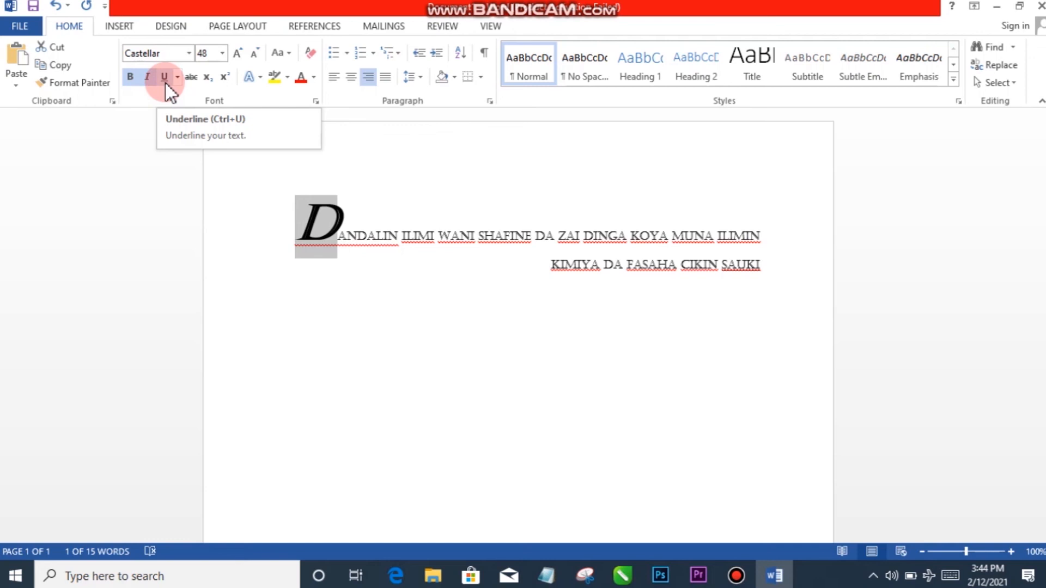
{"action": "left_click", "coordinate": [166, 83]}
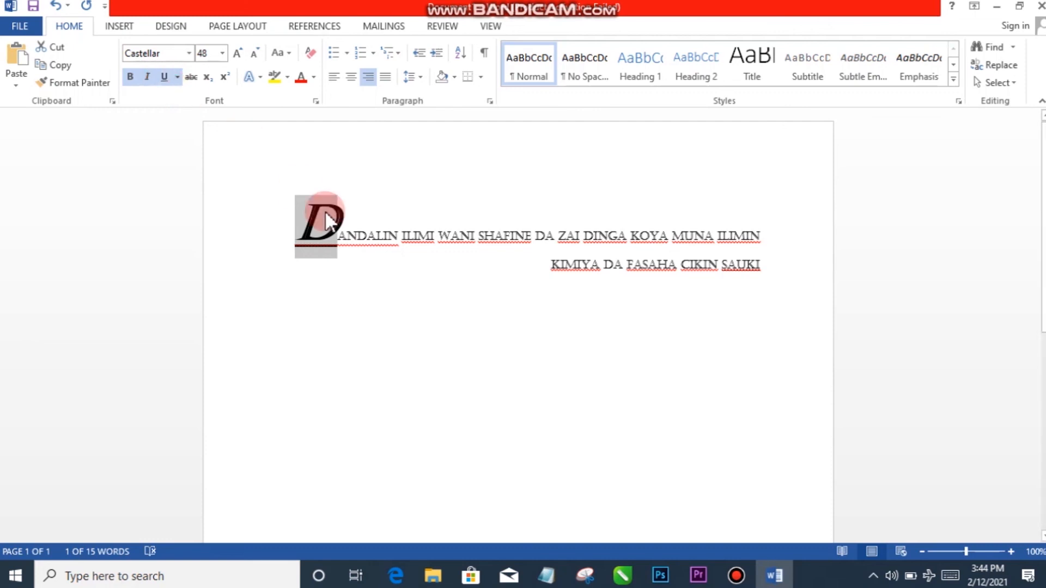
{"action": "left_click", "coordinate": [318, 285]}
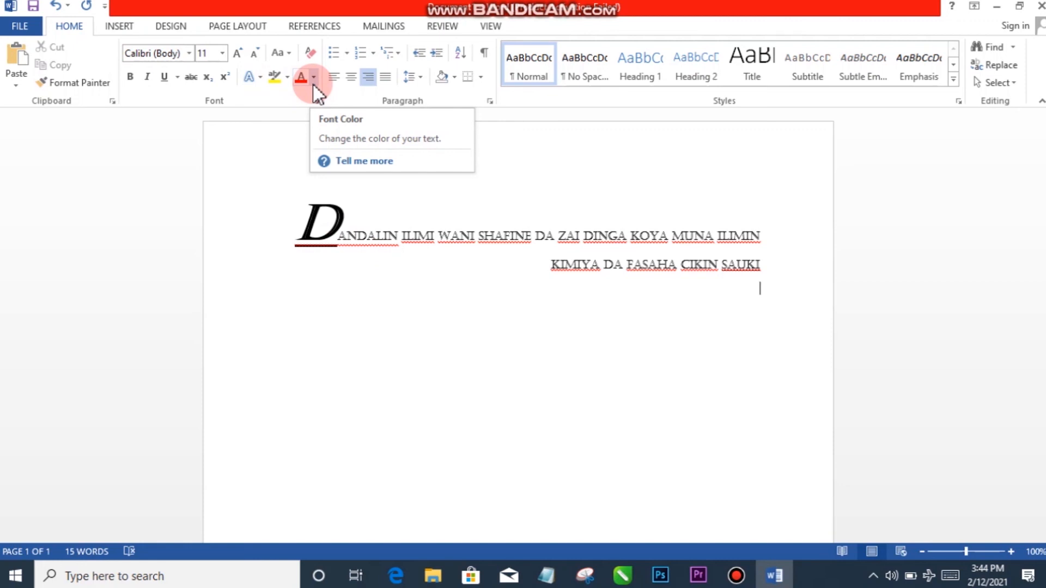
{"action": "left_click", "coordinate": [284, 236]}
{"action": "left_click_drag", "start_coordinate": [319, 239], "coordinate": [339, 243]}
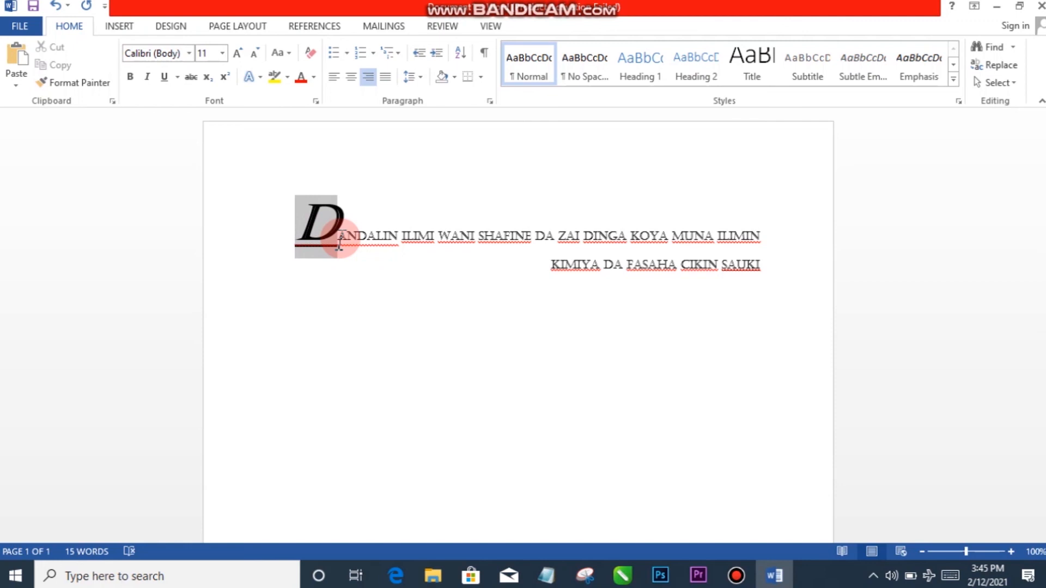
{"action": "left_click_drag", "start_coordinate": [339, 242], "coordinate": [400, 246]}
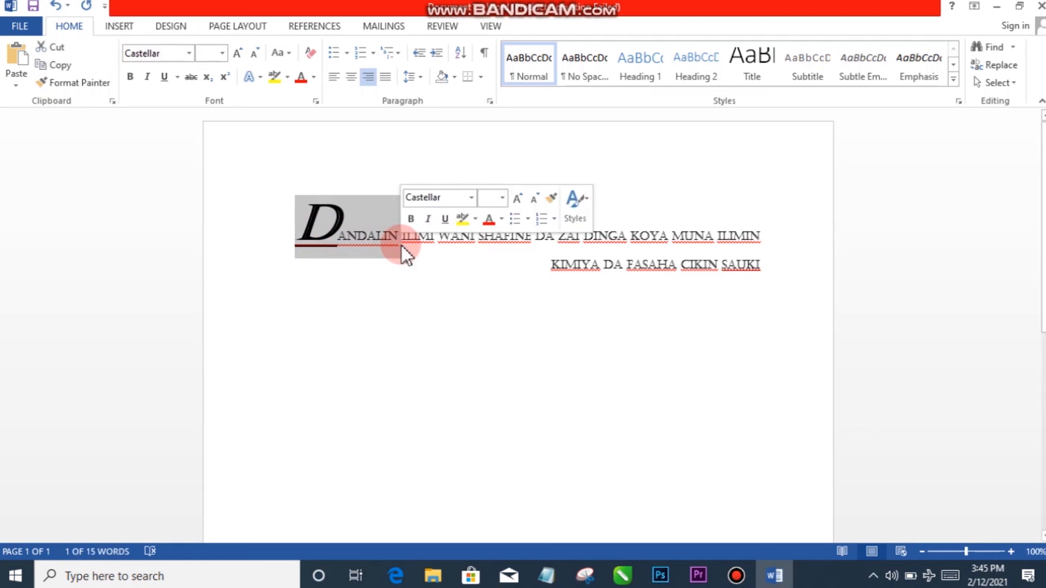
{"action": "left_click", "coordinate": [313, 83]}
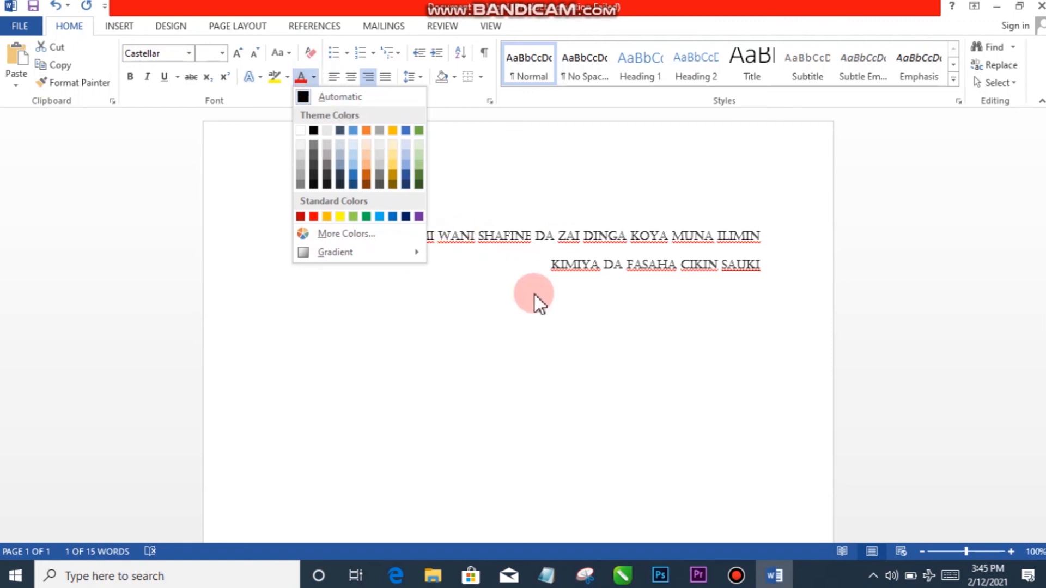
{"action": "left_click", "coordinate": [551, 265]}
Apply the standard red font colour to the sentence's second line, "Kimiya da fasaha cikin sauki".
{"action": "left_click", "coordinate": [556, 265]}
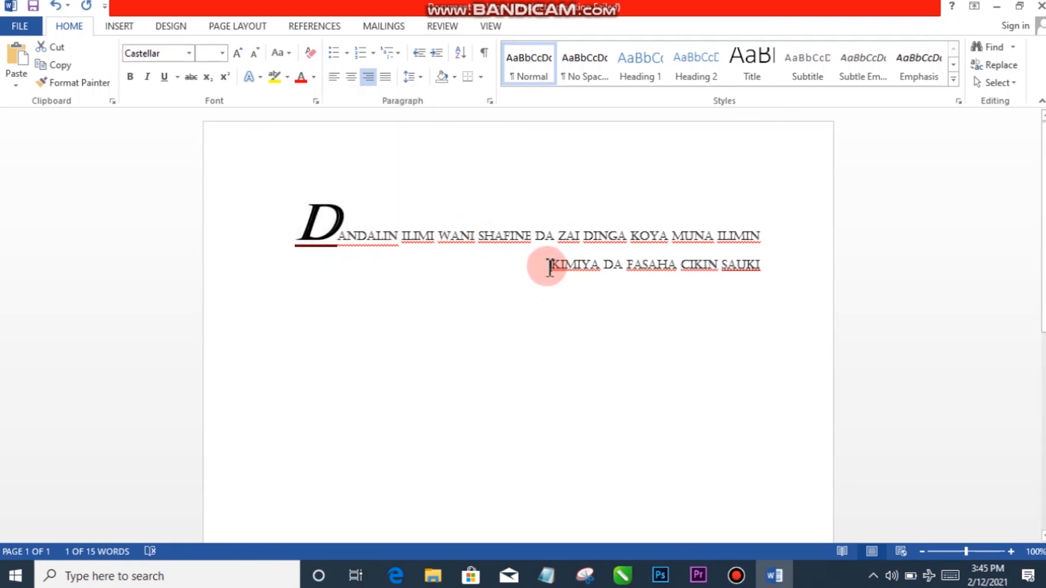
{"action": "left_click_drag", "start_coordinate": [560, 266], "coordinate": [674, 287]}
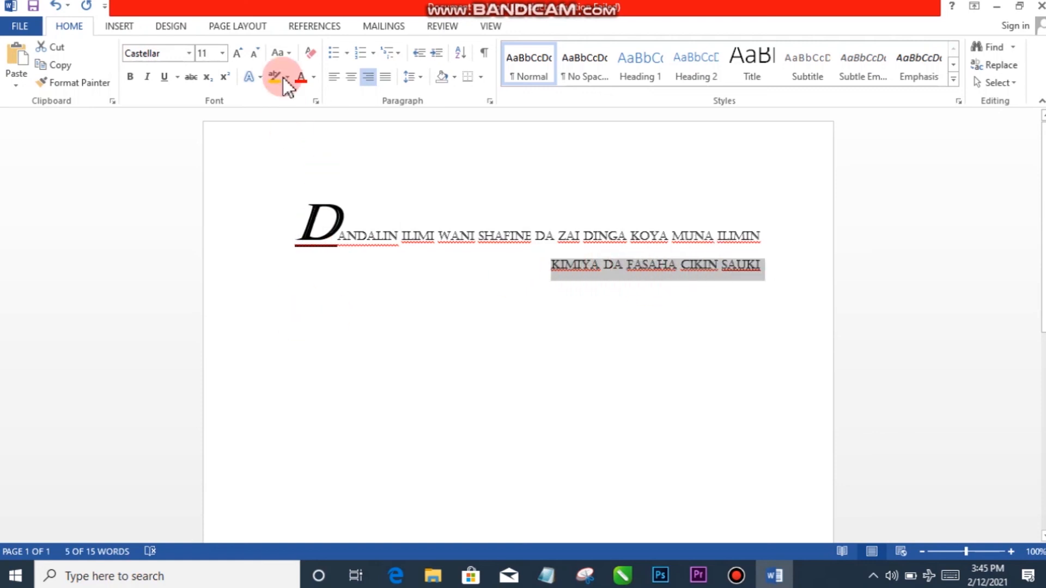
{"action": "left_click", "coordinate": [312, 81]}
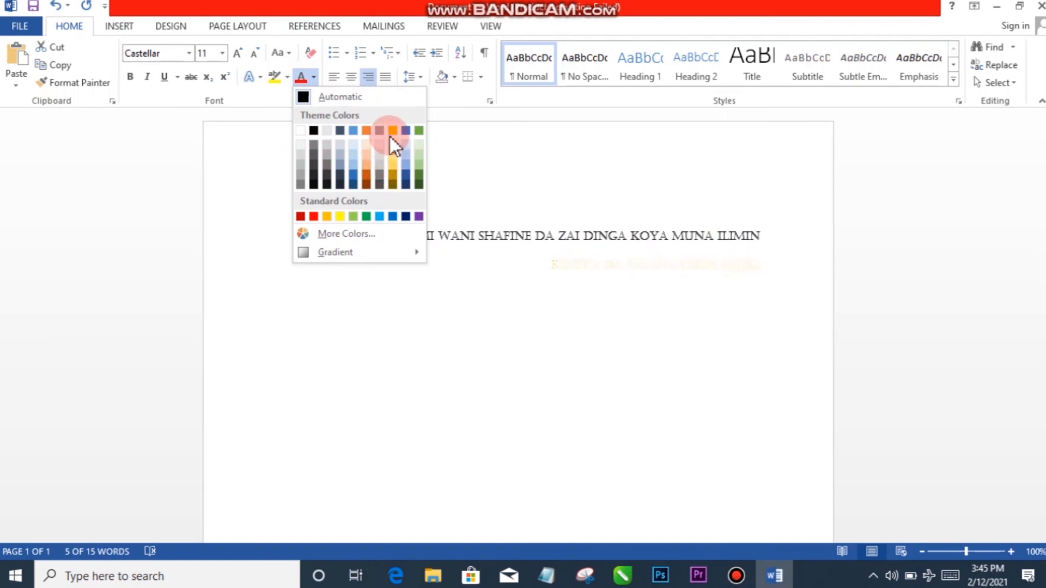
{"action": "left_click", "coordinate": [312, 218]}
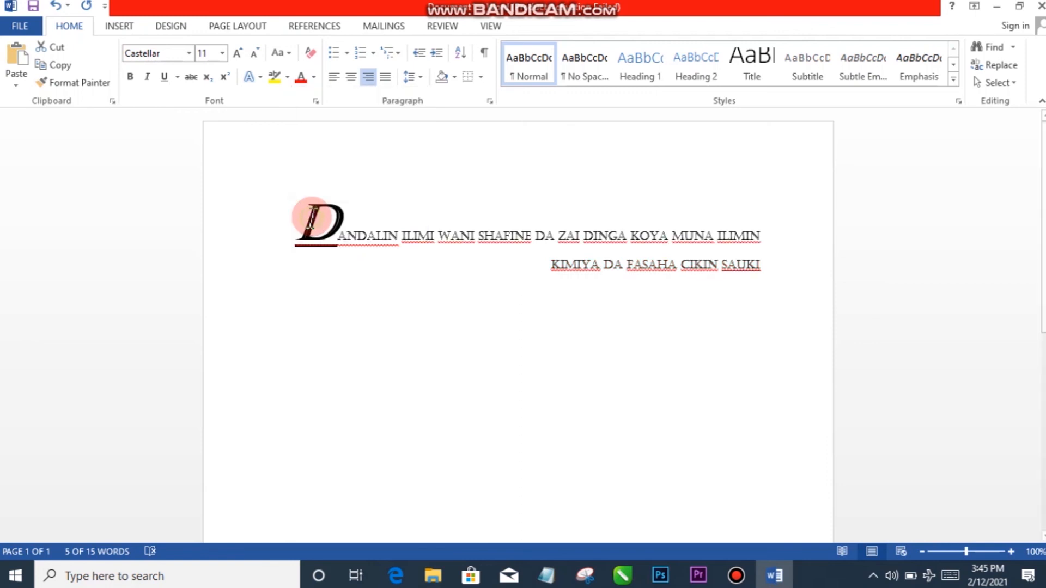